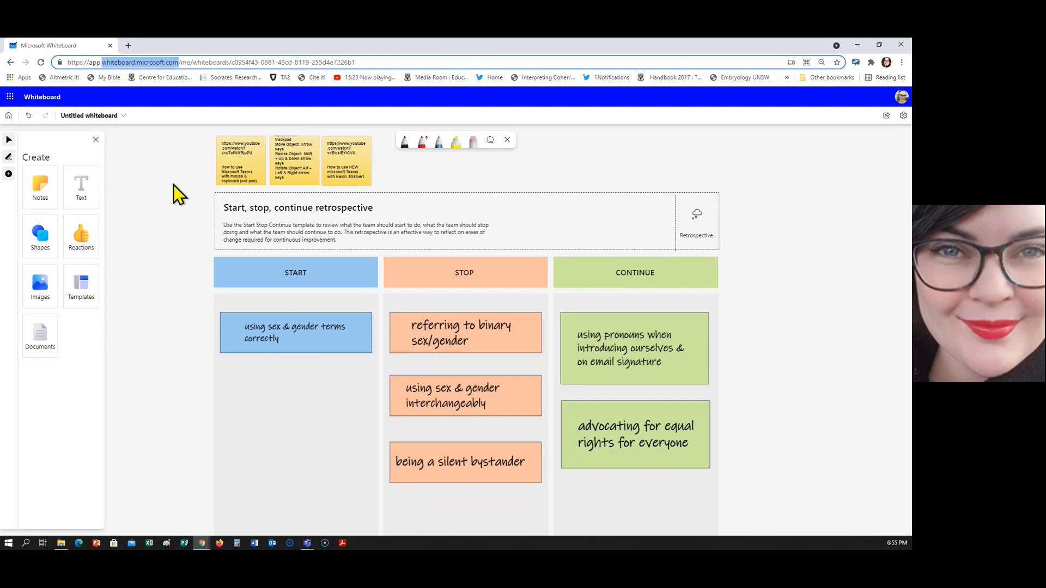
Open the Whiteboard Meeting board edited at 18:17 and examine its typed notes and highlighted experiment question.
left_click(8, 116)
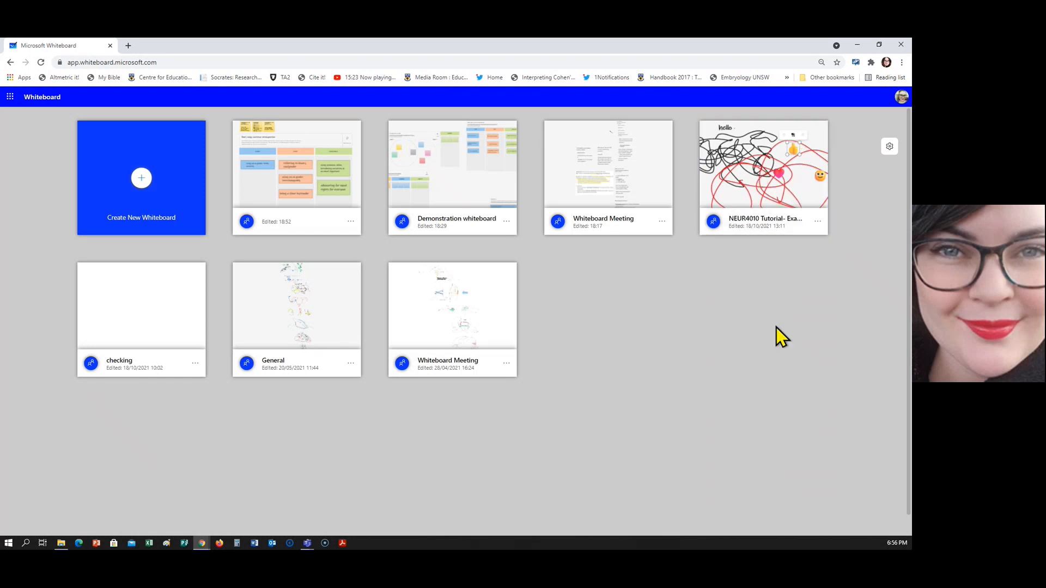
left_click(652, 195)
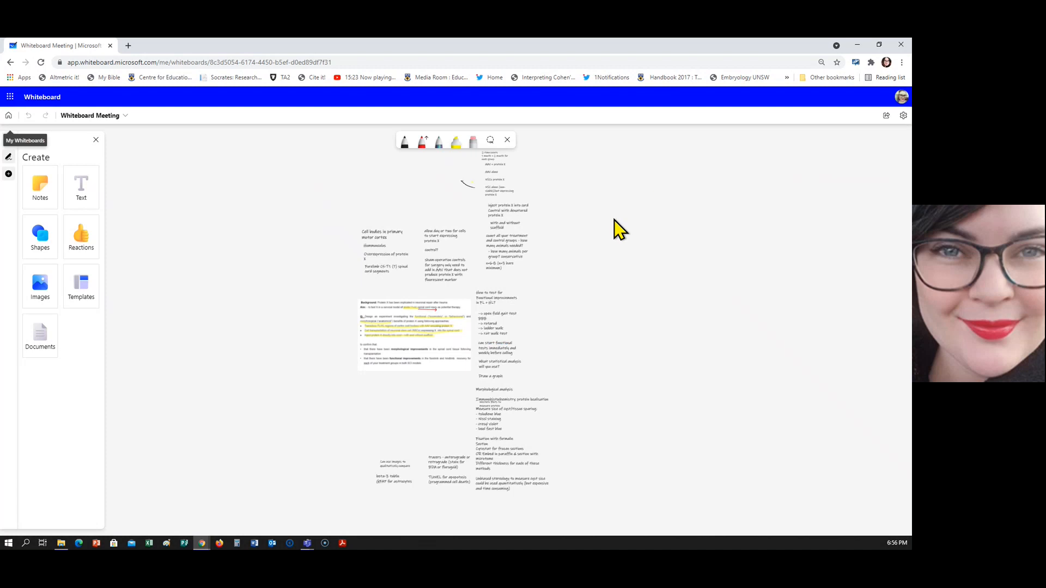
scroll(592, 311, "up", 5)
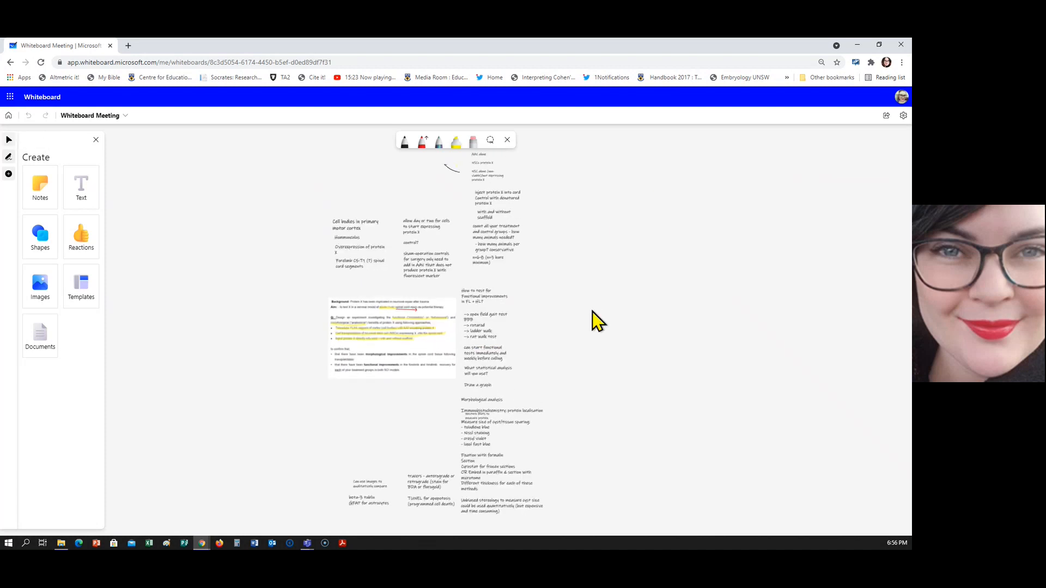
left_click_drag(492, 298, 796, 296)
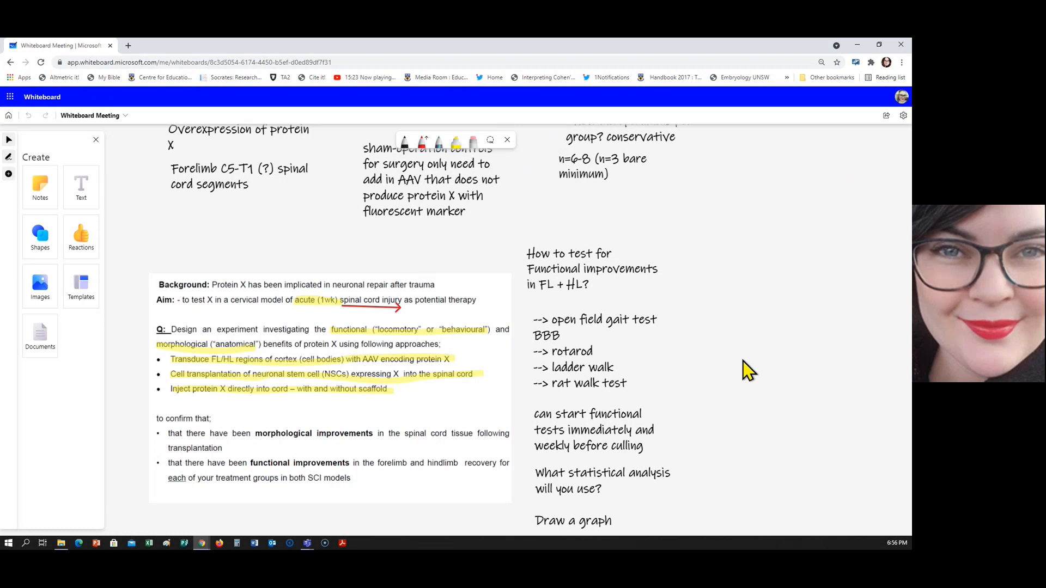
left_click_drag(745, 378, 745, 376)
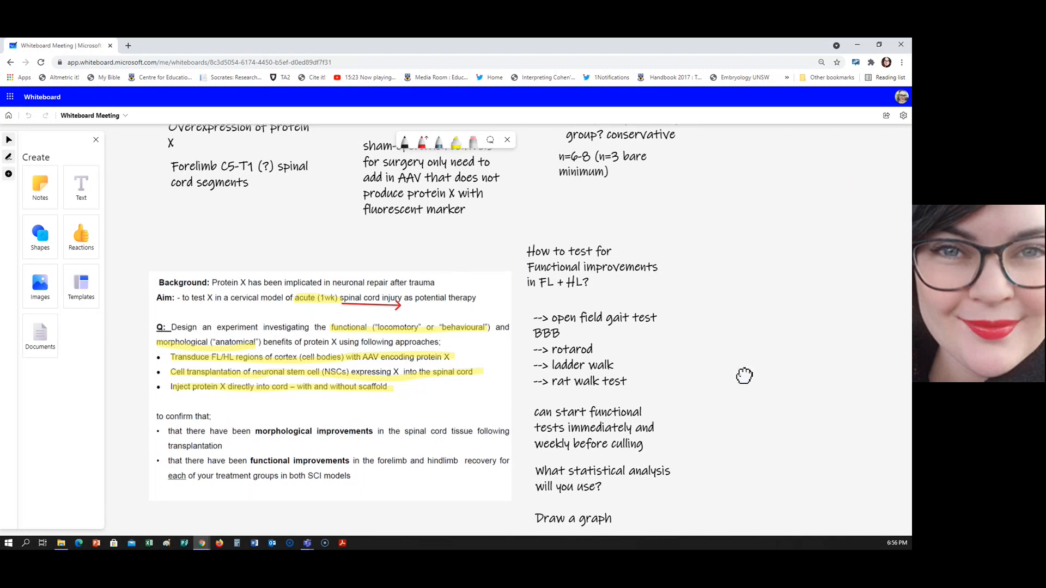
scroll(745, 376, "down", 3)
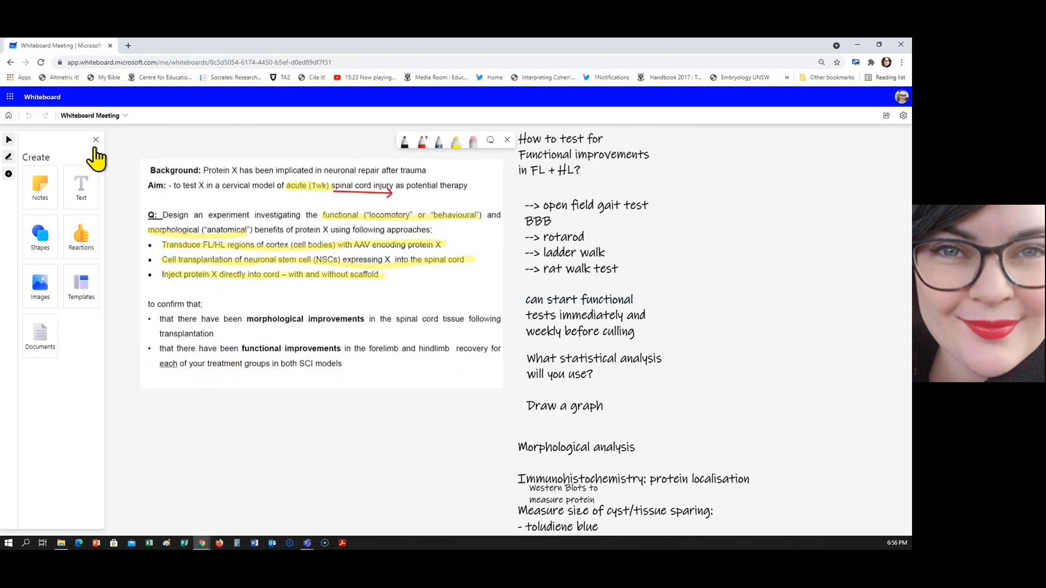
Open the General whiteboard and look through its hand-drawn anatomy sketches.
left_click(8, 117)
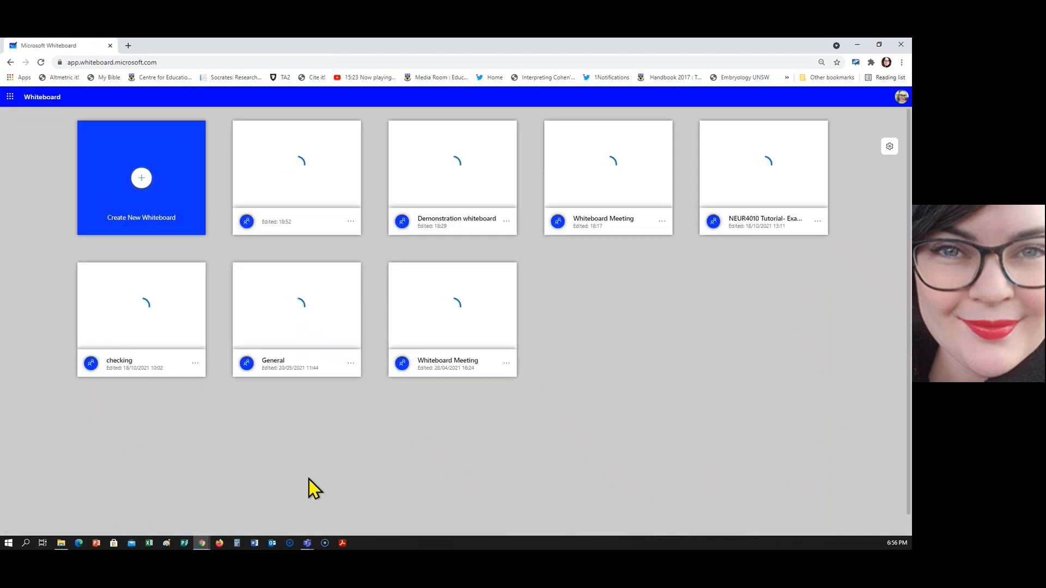
left_click(298, 324)
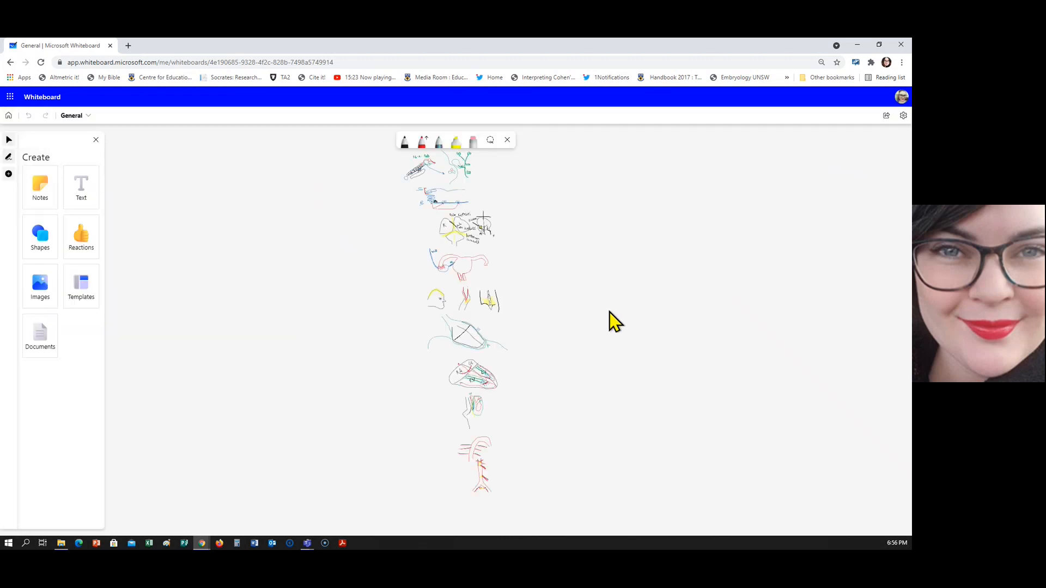
left_click_drag(471, 255, 577, 404)
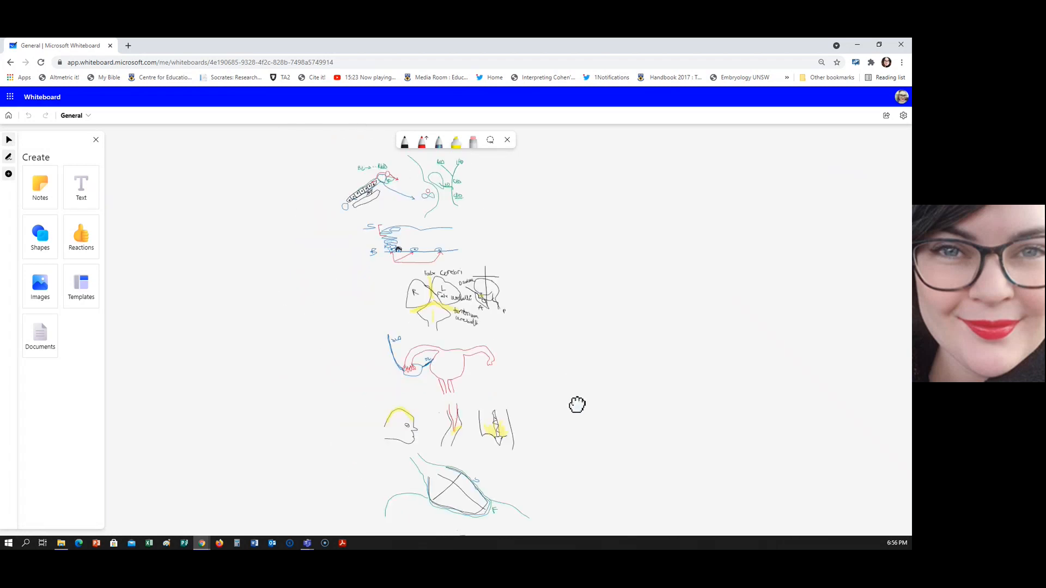
scroll(560, 296, "up", 3)
left_click_drag(517, 242, 601, 371)
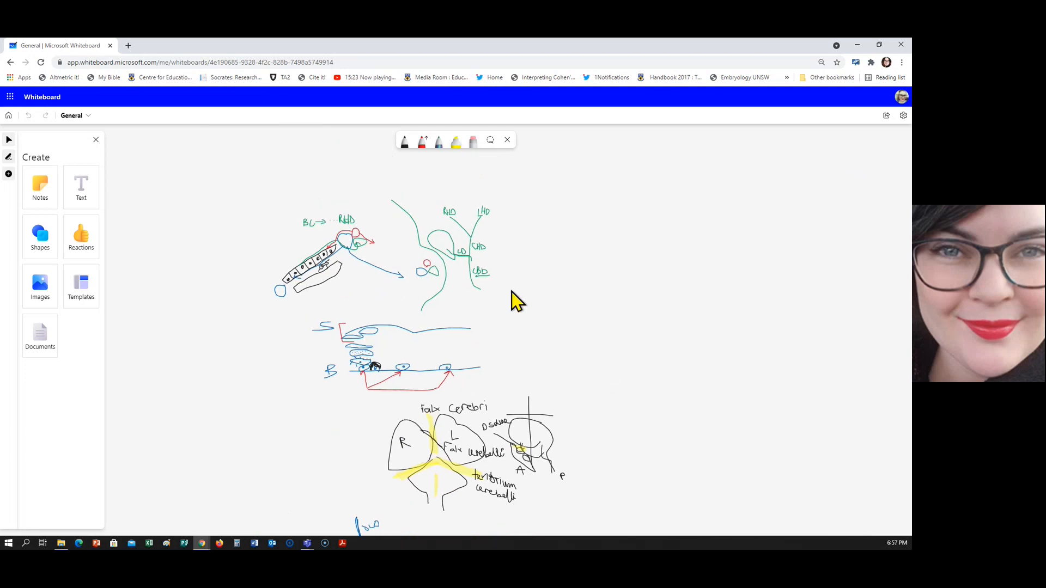
left_click_drag(589, 385, 551, 218)
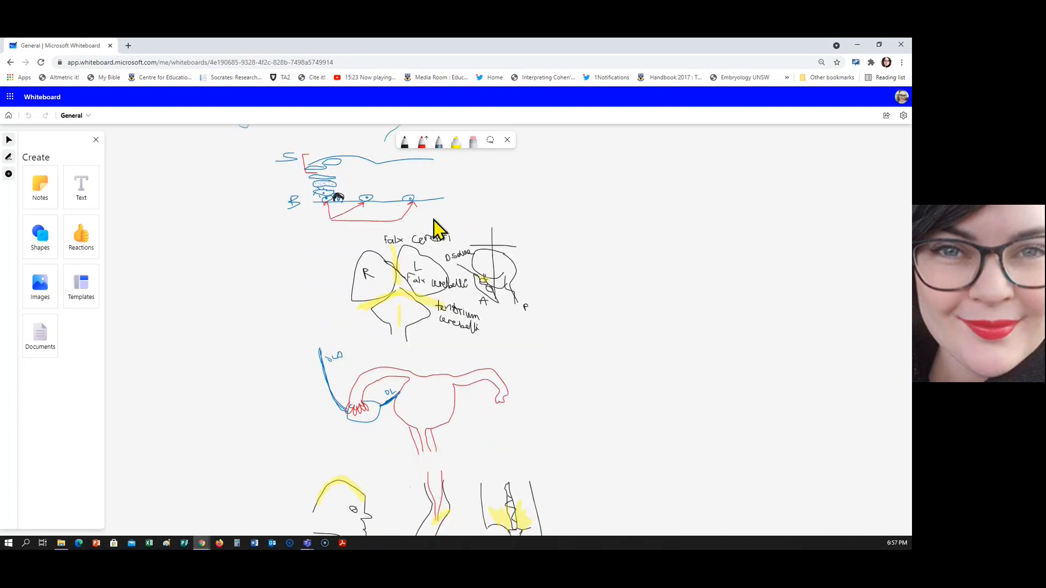
left_click_drag(623, 379, 619, 239)
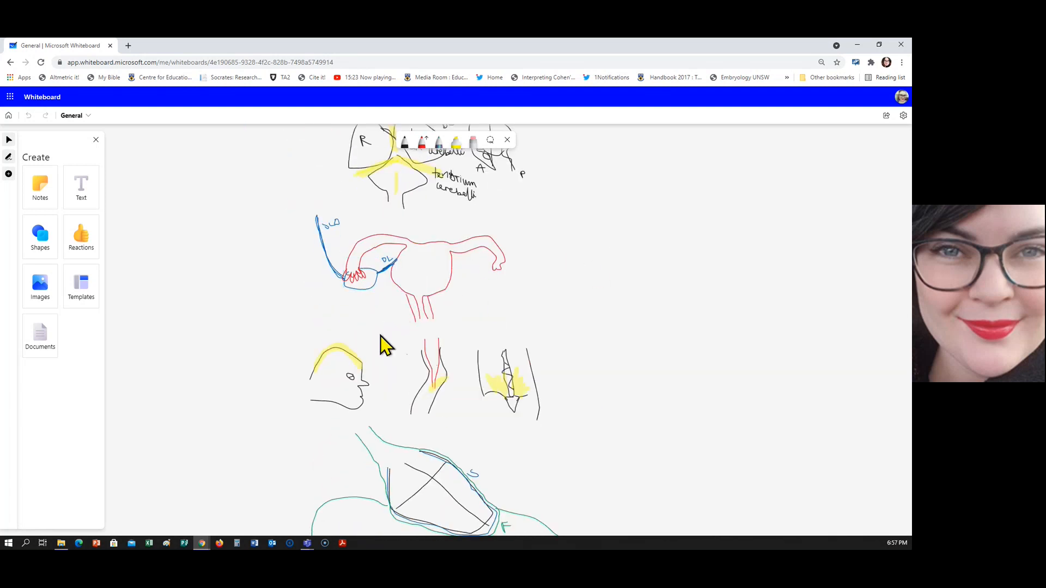
left_click_drag(647, 435, 658, 347)
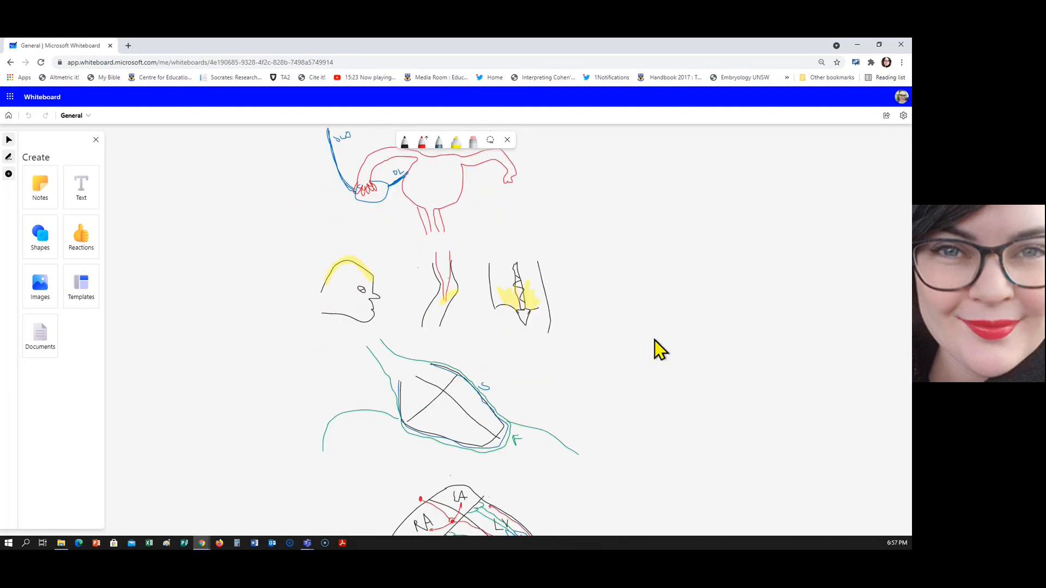
mouse_move(616, 404)
left_mouse_down()
mouse_move(627, 369)
mouse_move(584, 335)
left_mouse_up()
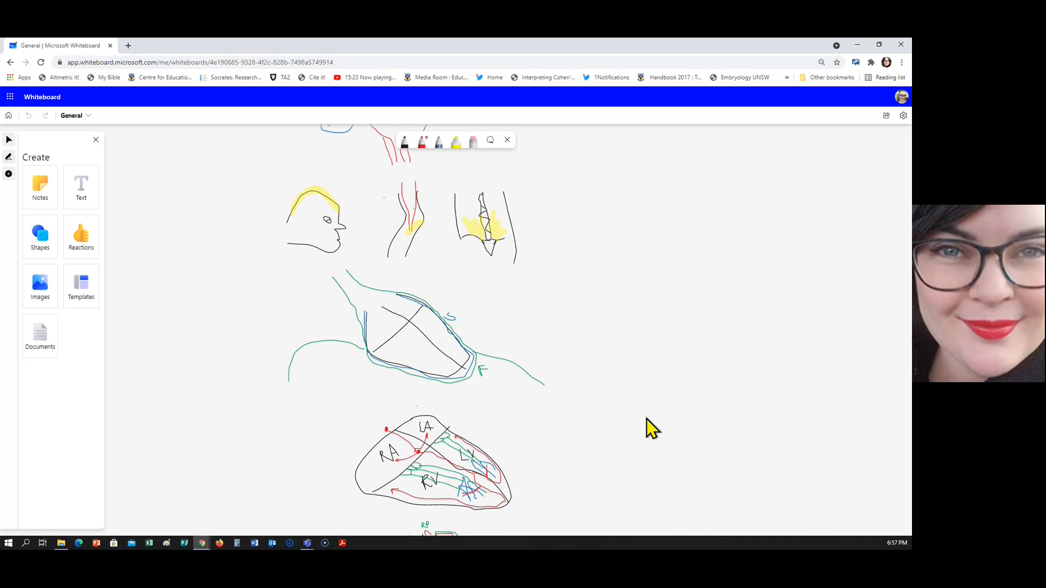
Reopen the untitled start, stop, continue whiteboard and browse the whole list of Learning templates.
left_click(9, 116)
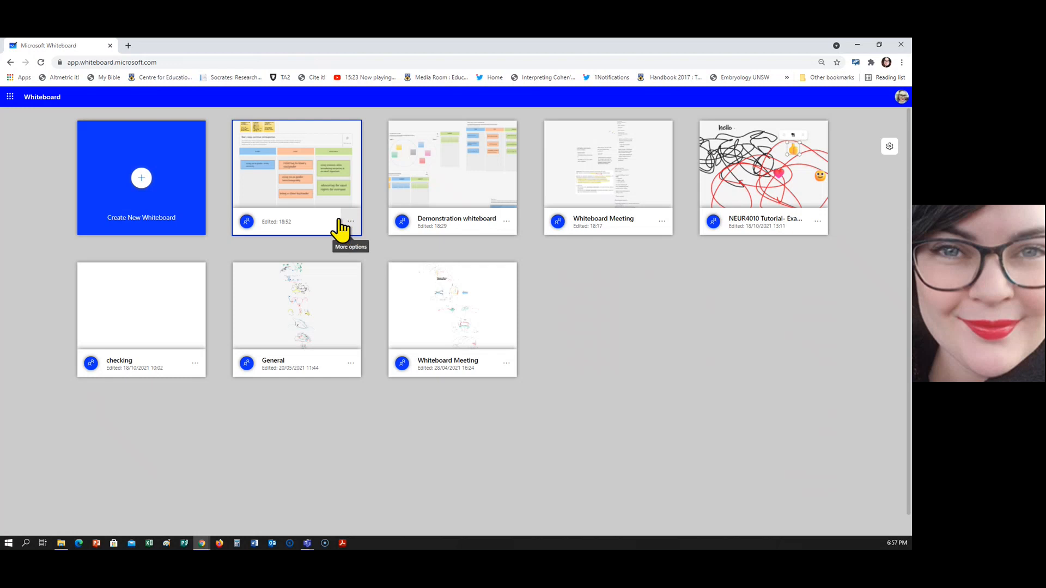
left_click(309, 136)
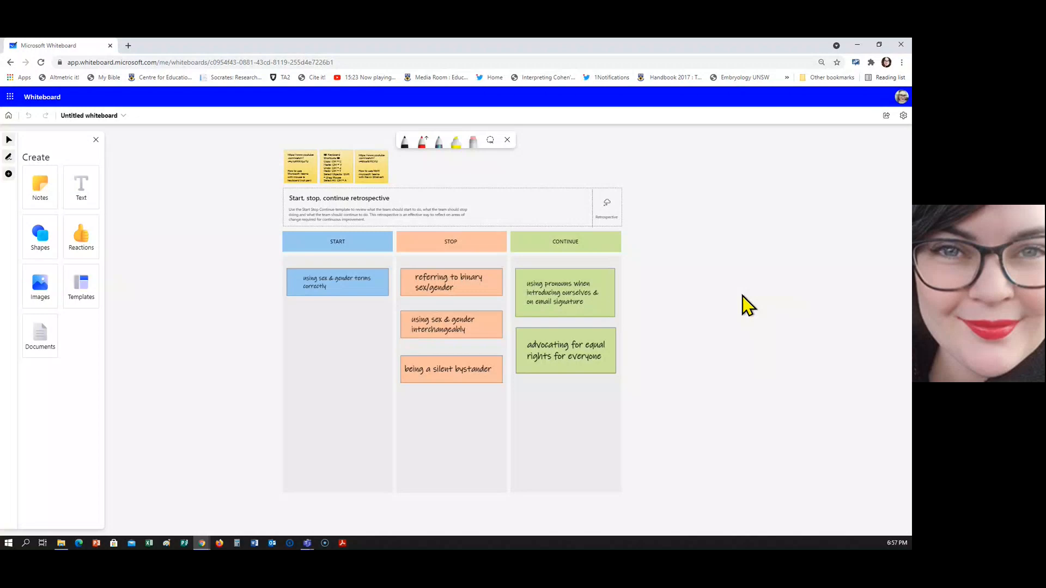
left_click(82, 289)
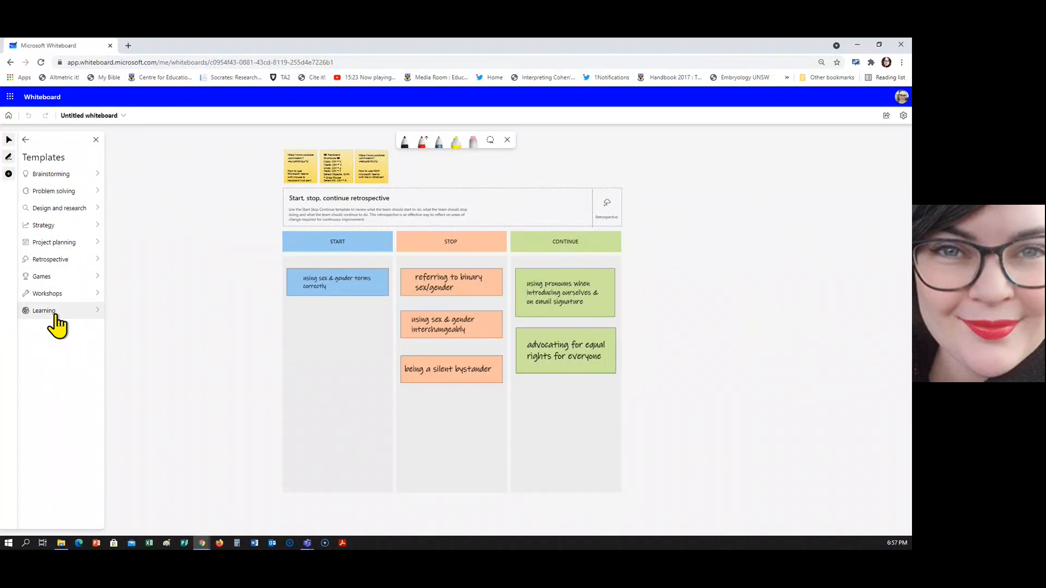
left_click(55, 313)
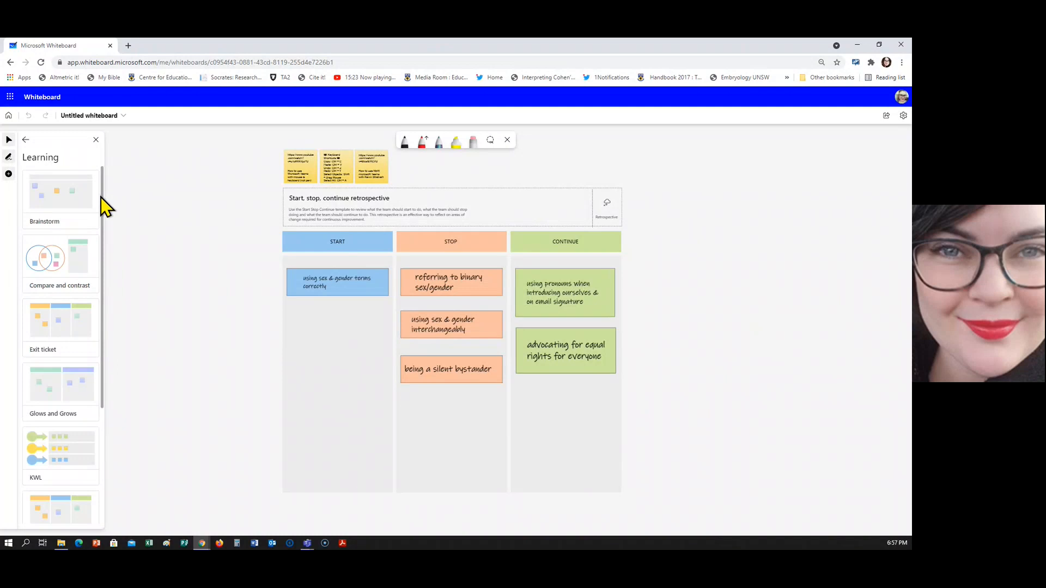
left_click_drag(102, 188, 96, 353)
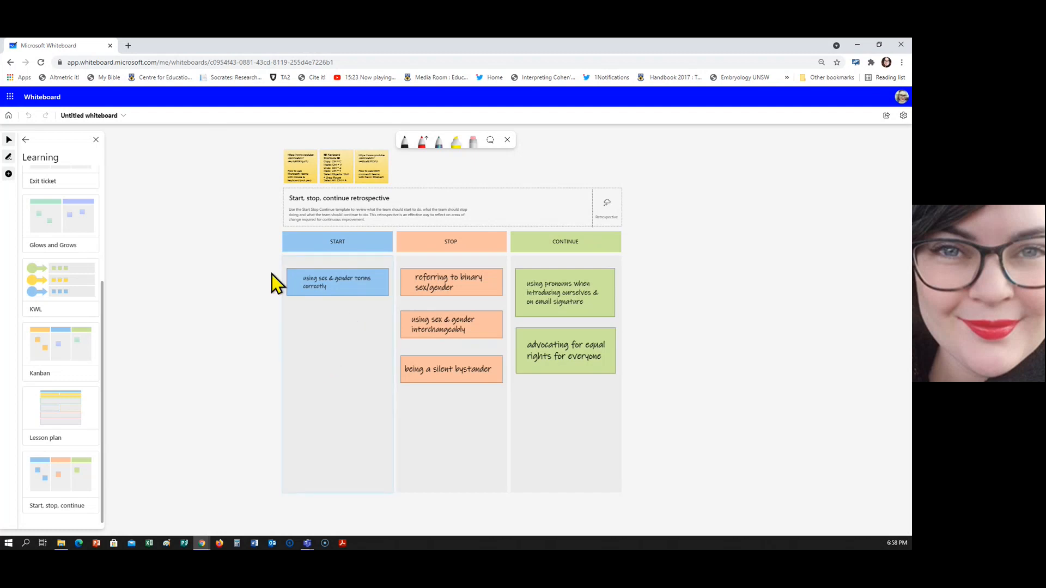
Add a square shape below the blue note in the START column and stretch it into a rectangle matching the note's width.
left_click(9, 174)
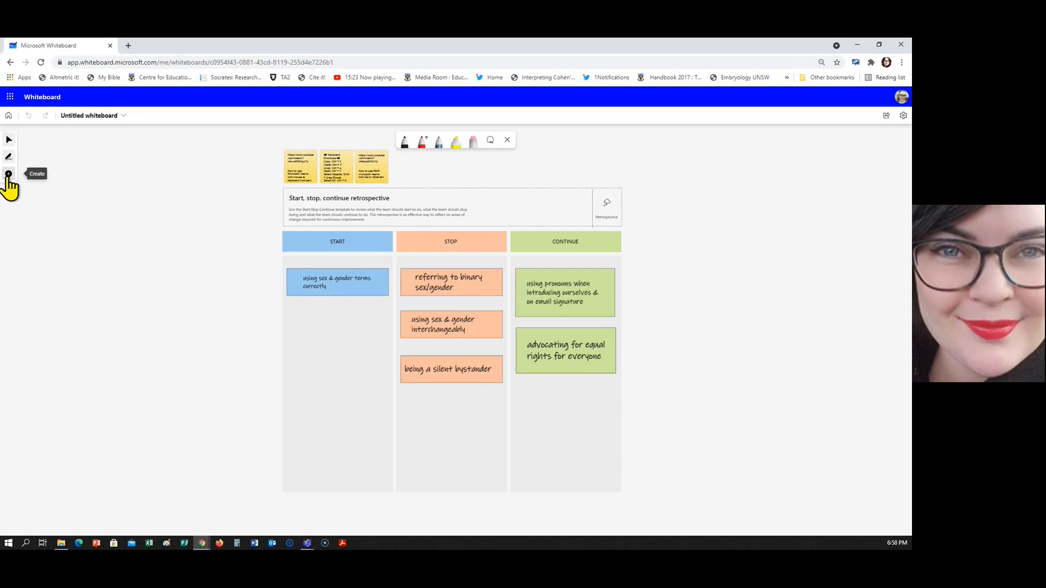
left_click(9, 174)
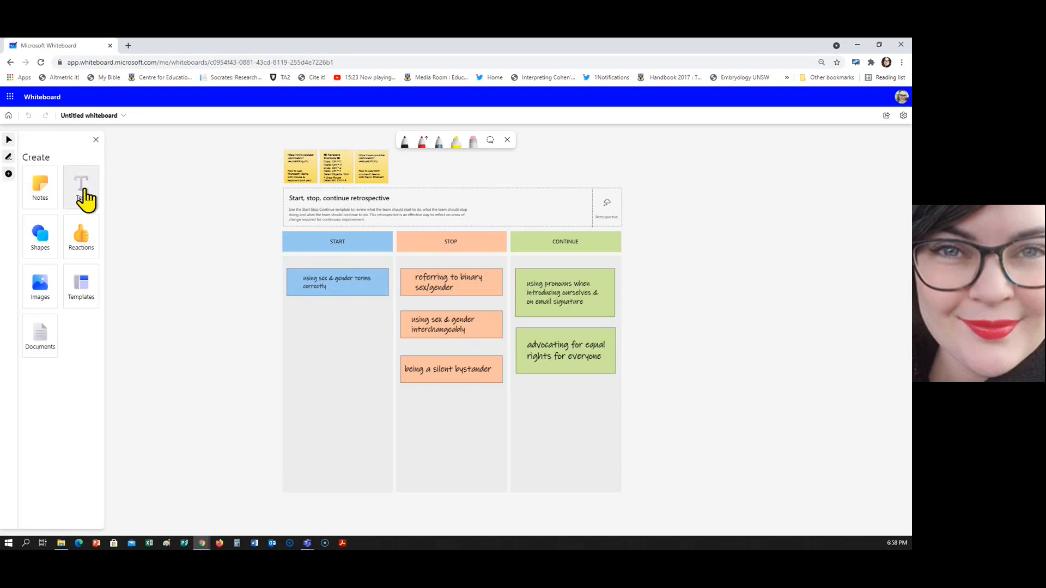
left_click(36, 246)
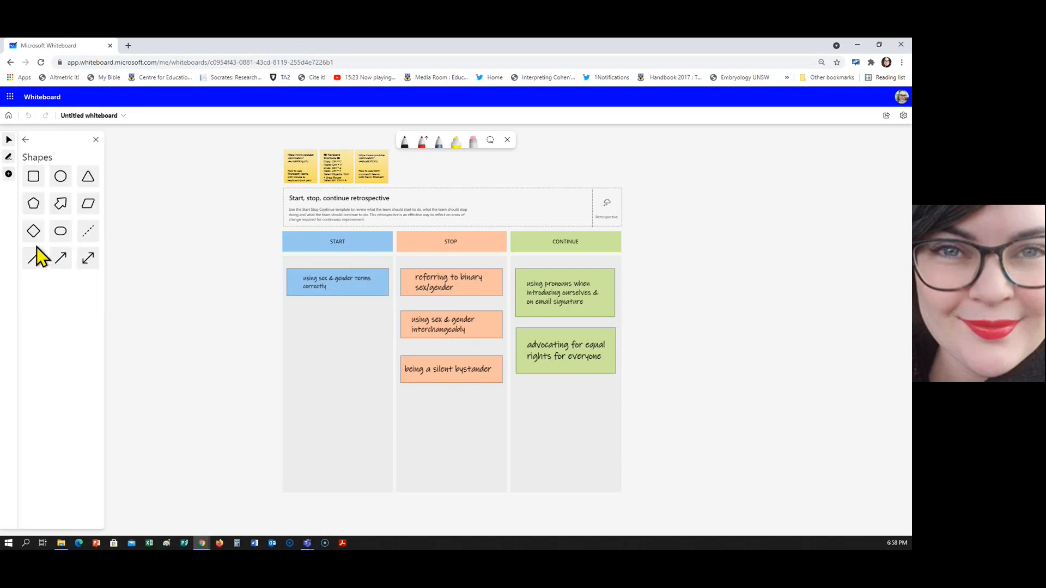
left_click(34, 177)
left_click(298, 315)
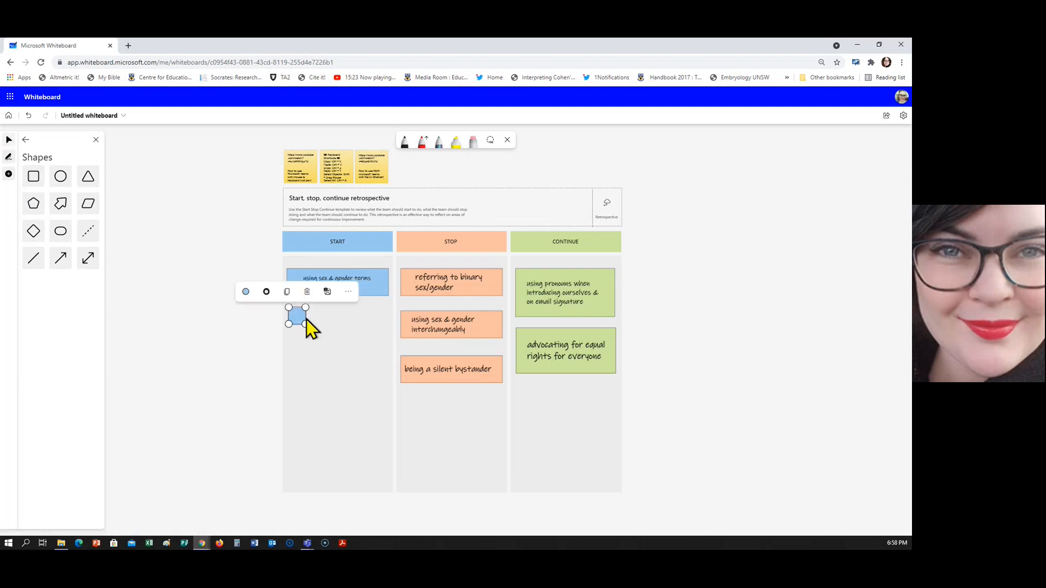
left_click_drag(305, 324, 388, 331)
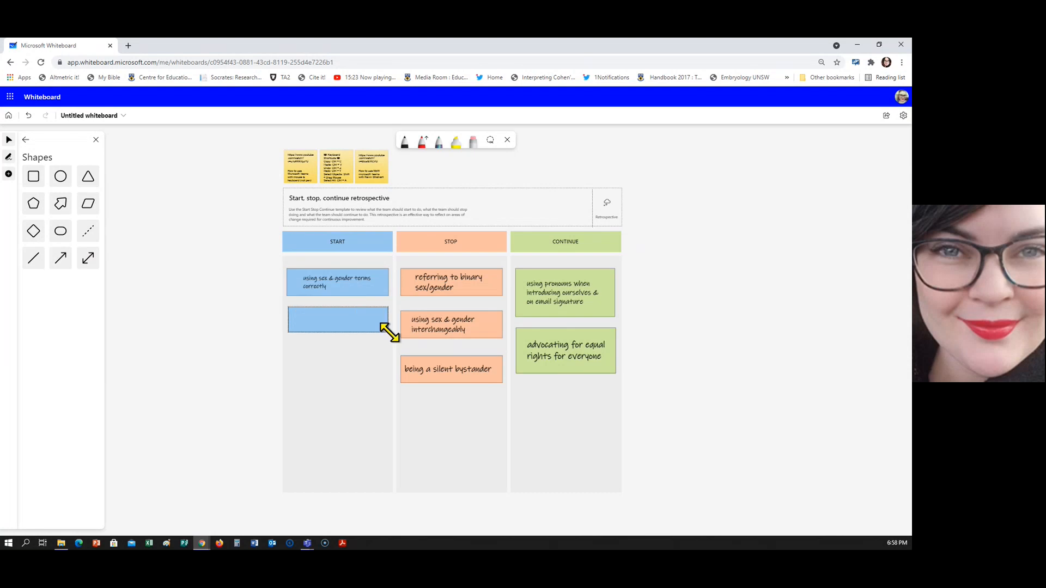
Change the new START rectangle's fill colour to yellow, leaving its alt text blank.
left_click(286, 292)
left_click(296, 231)
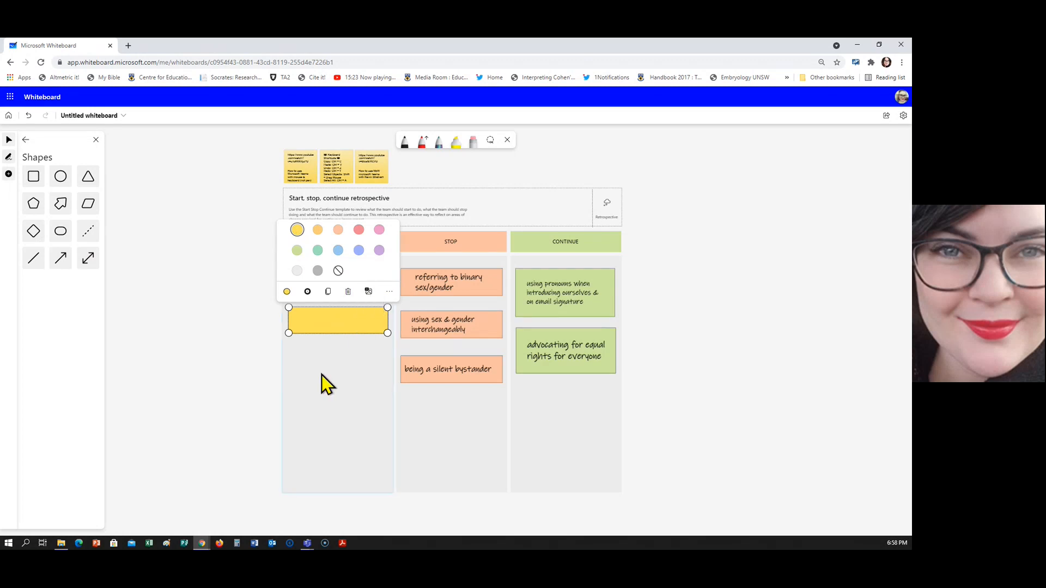
left_click(369, 292)
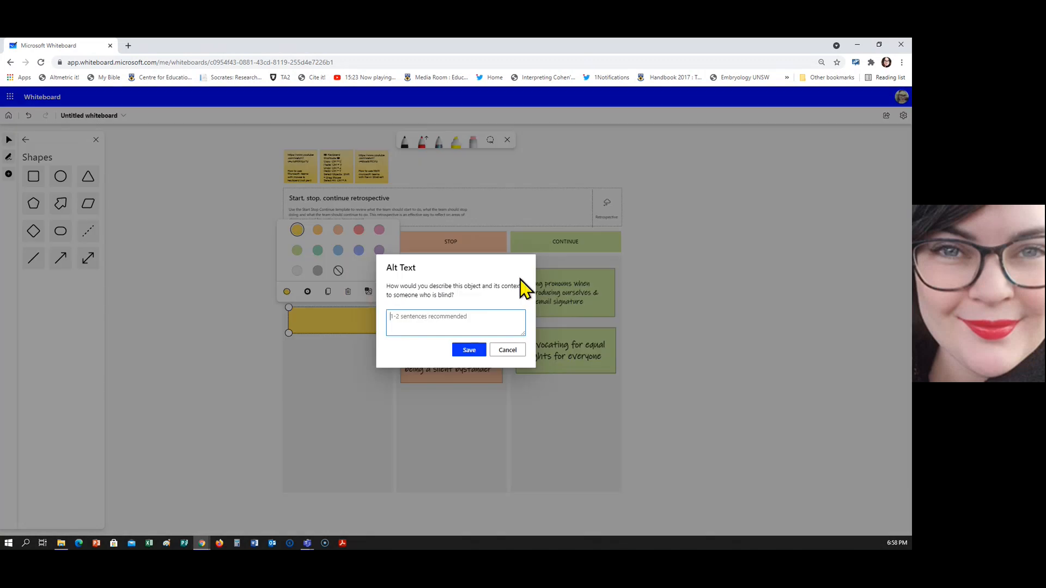
left_click(509, 351)
Insert the Teams Whiteboard presenter image from the Desktop and place it below the yellow rectangle in the START column.
left_click(9, 174)
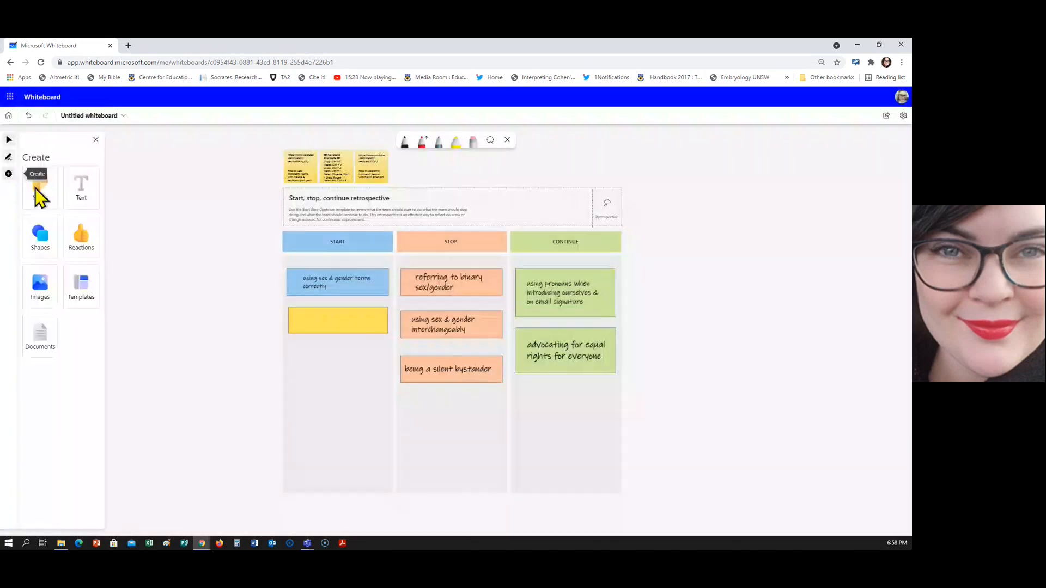
left_click(40, 294)
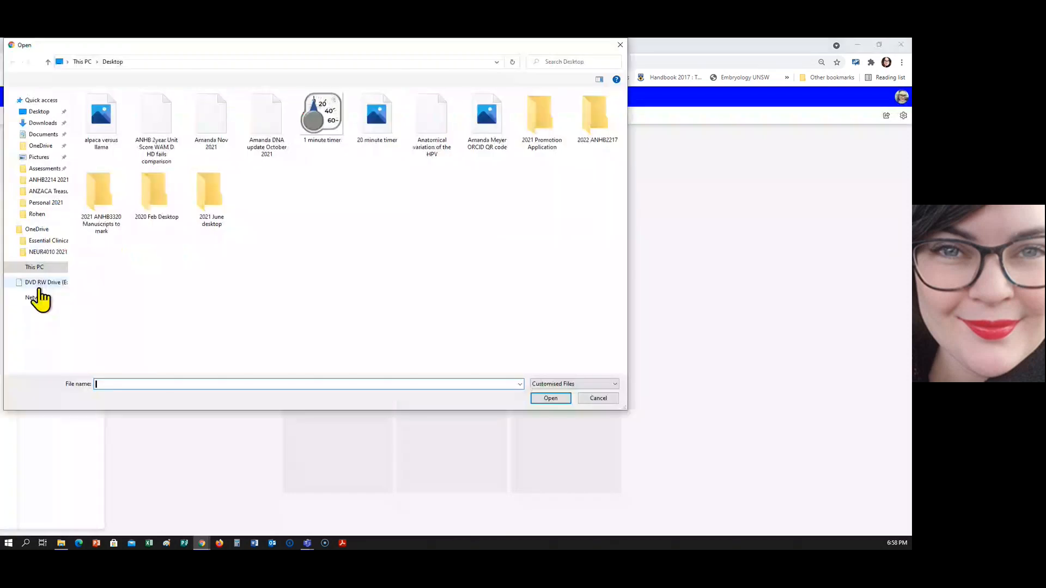
left_click(97, 132)
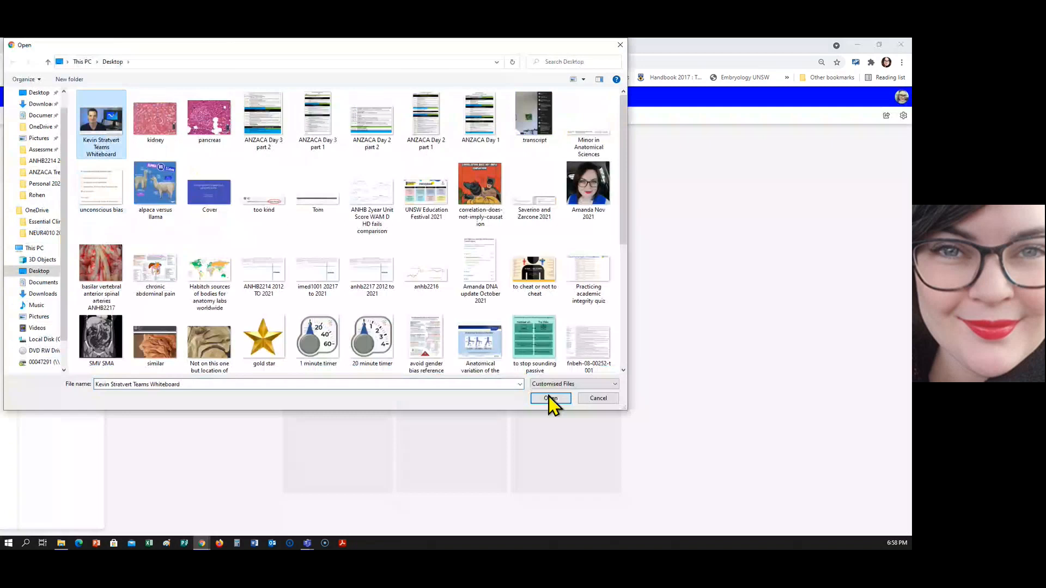
left_click(550, 398)
left_click_drag(420, 354, 331, 400)
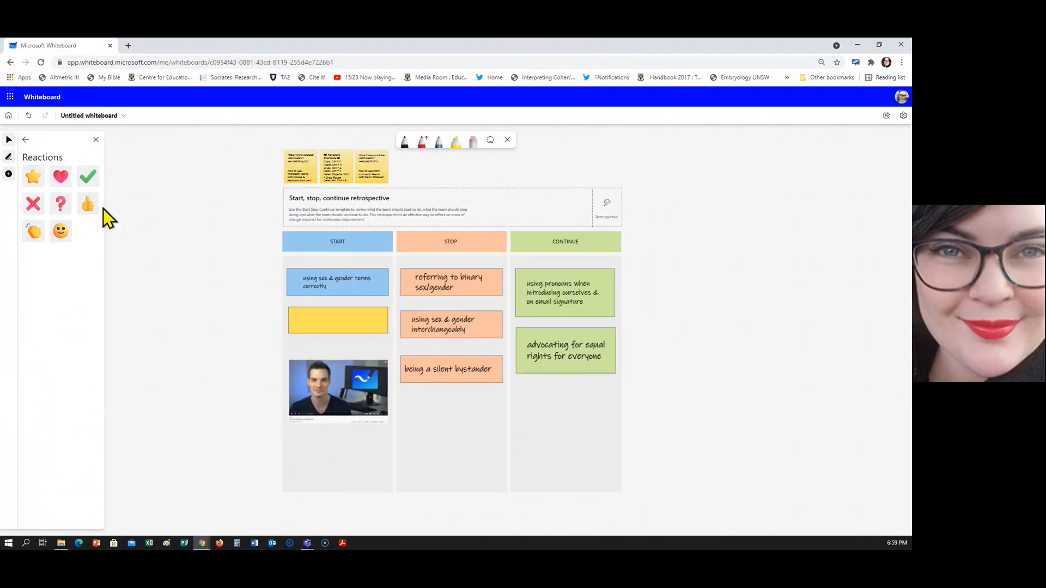
Place a star reaction on the upper-left corner of the presenter image and an enlarged thumbs-up near its upper-right corner.
left_click(33, 177)
left_click(297, 361)
left_click(87, 204)
left_click(376, 359)
left_click_drag(366, 355, 353, 345)
left_click(207, 330)
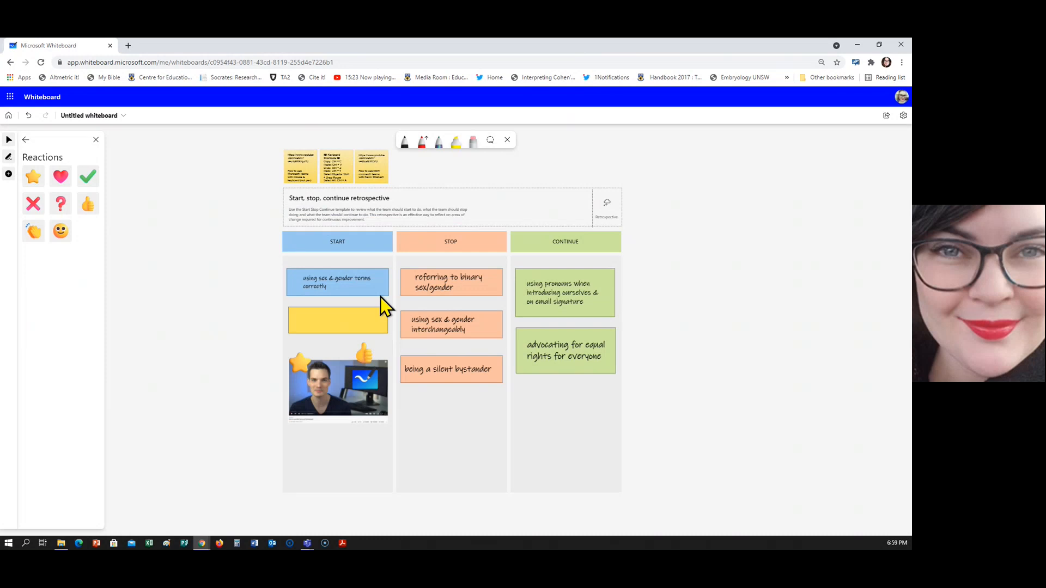
left_click(299, 320)
left_click(767, 257)
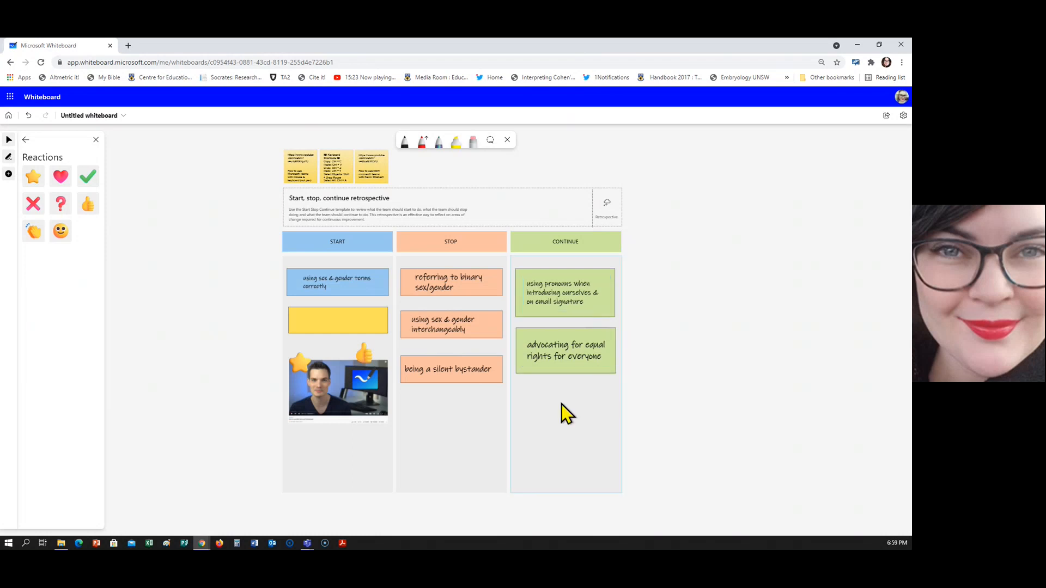
Place a green tick reaction below the notes in the CONTINUE column and enlarge it to fill most of the column's width.
left_click(89, 179)
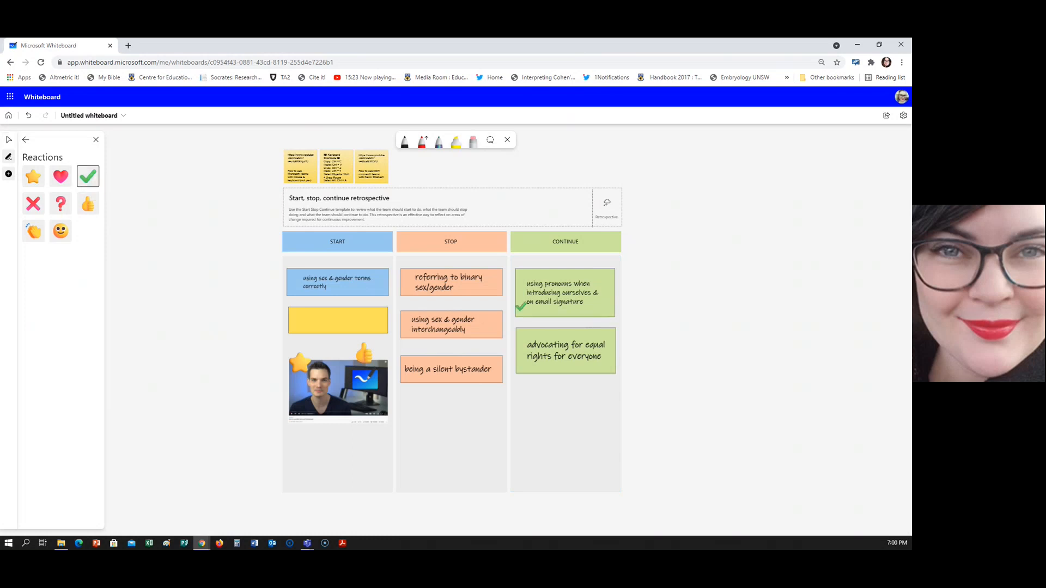
left_click(553, 394)
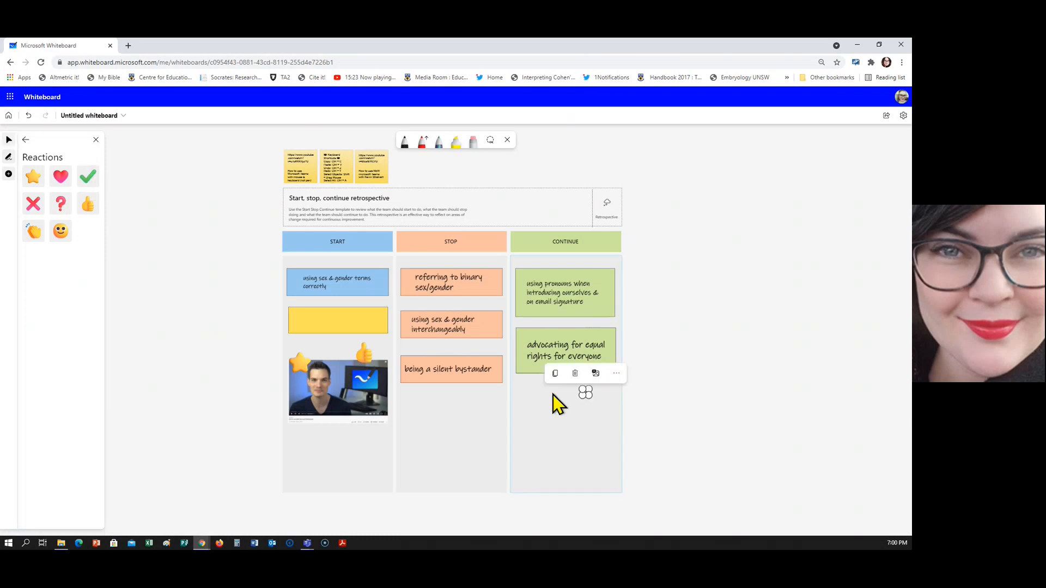
left_click(570, 394)
left_click(586, 391)
left_click_drag(584, 391, 518, 460)
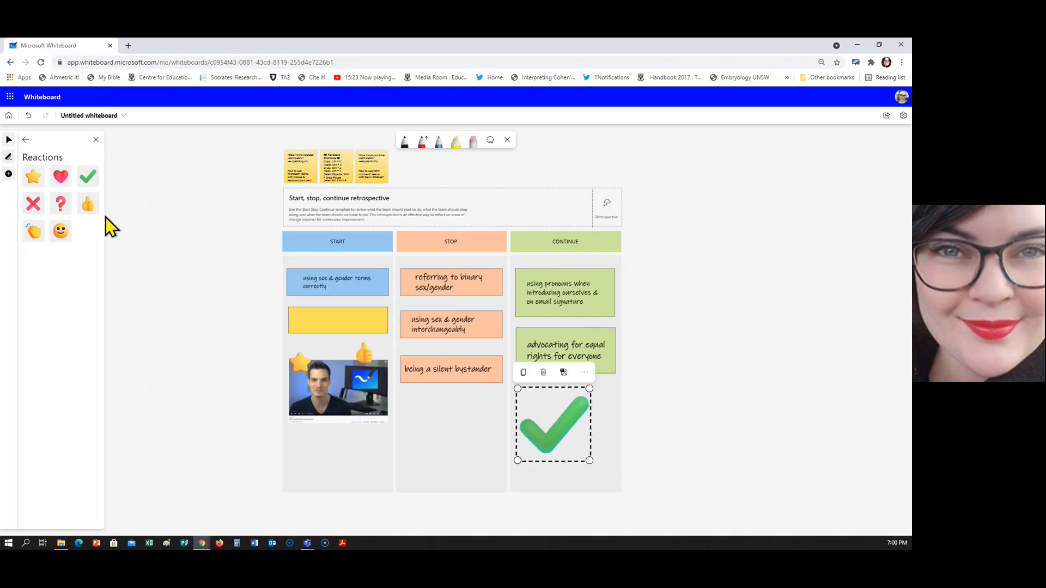
Place a heart reaction at the lower-right corner of the green tick in the CONTINUE column and enlarge it.
left_click(60, 178)
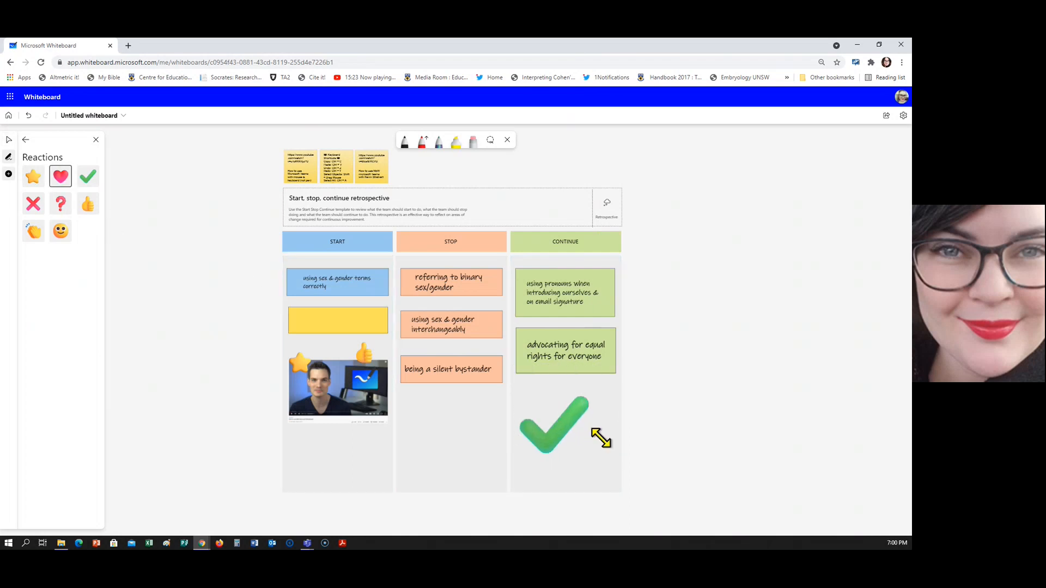
left_click(599, 440)
left_click_drag(596, 444, 618, 466)
left_click(731, 338)
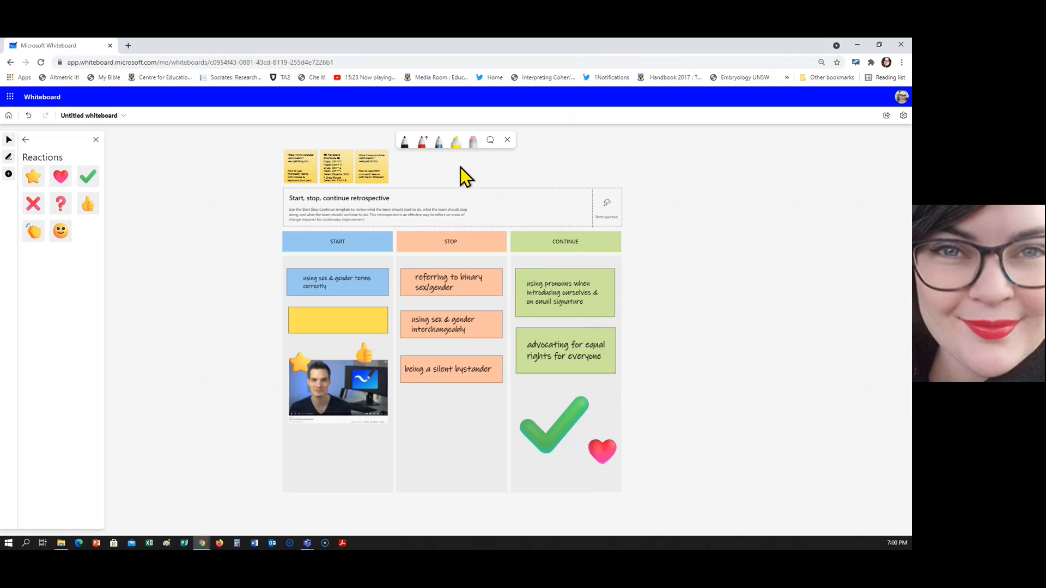
Examine the three yellow sticky notes above the retrospective header, including the full keyboard shortcuts list and the video link notes.
scroll(418, 175, "up", 1)
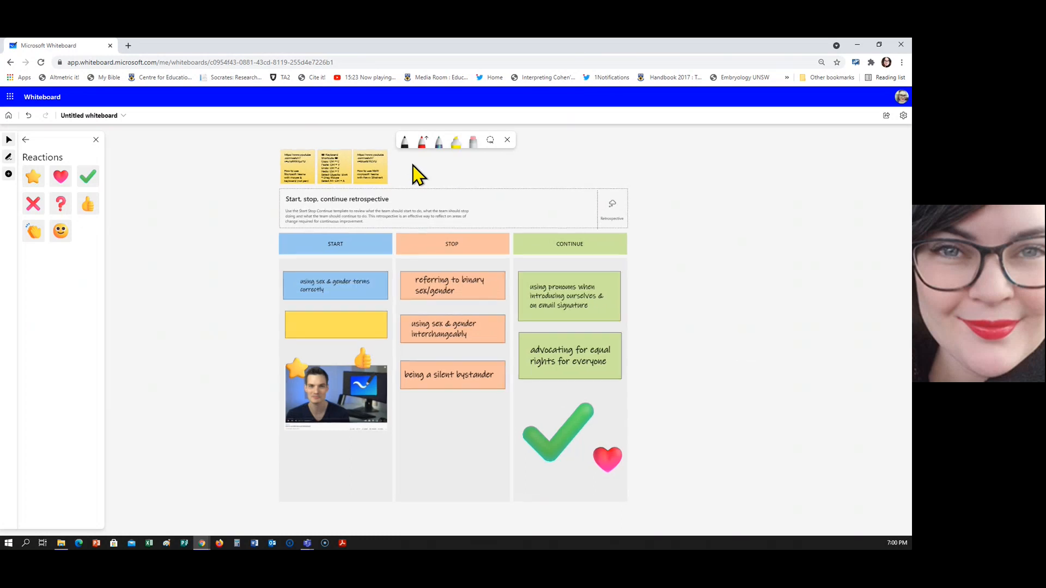
scroll(380, 176, "up", 6)
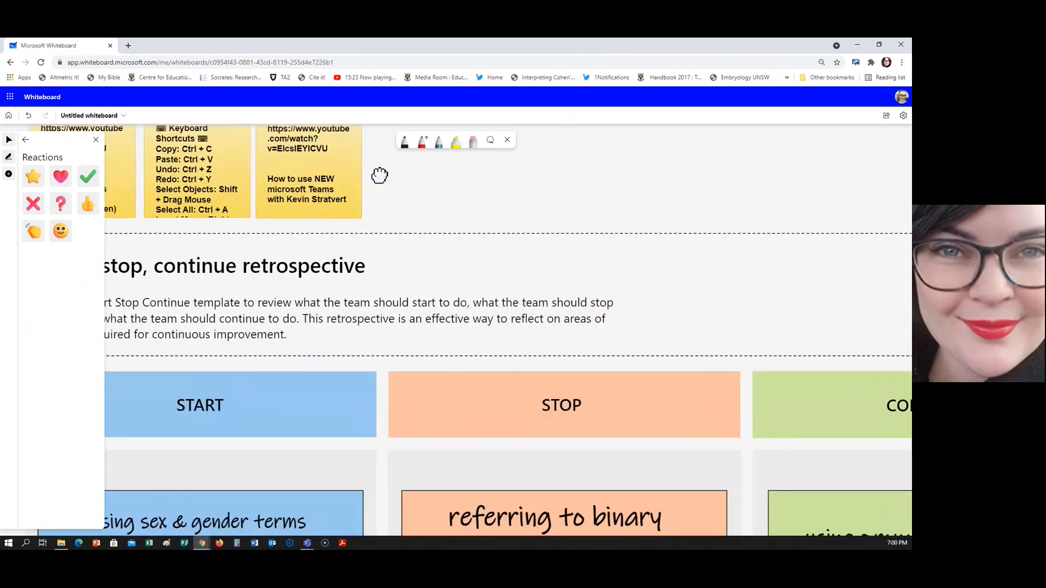
left_click_drag(381, 176, 579, 284)
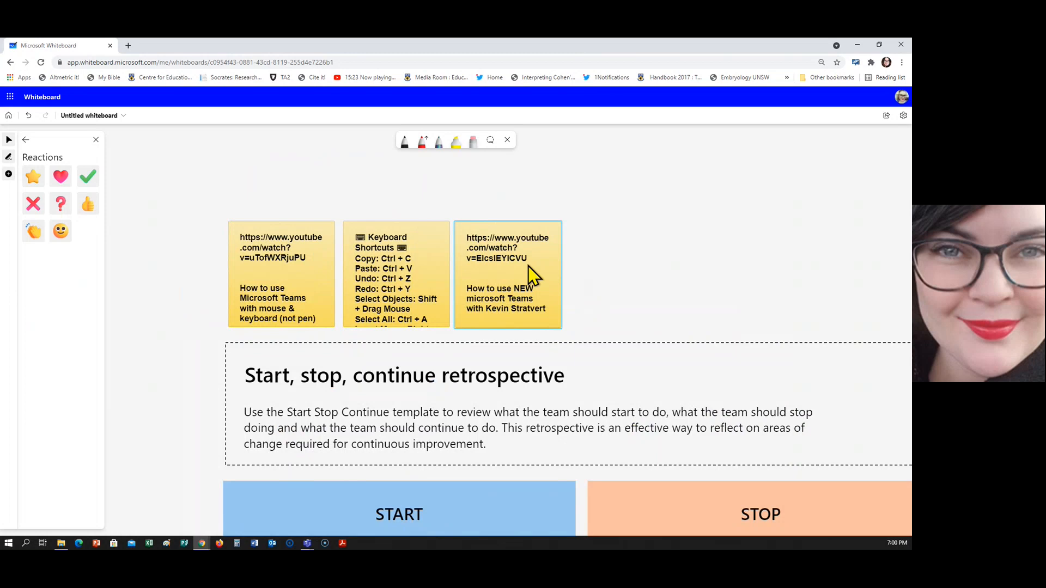
left_click(418, 276)
left_click_drag(446, 248, 444, 313)
left_click(308, 287)
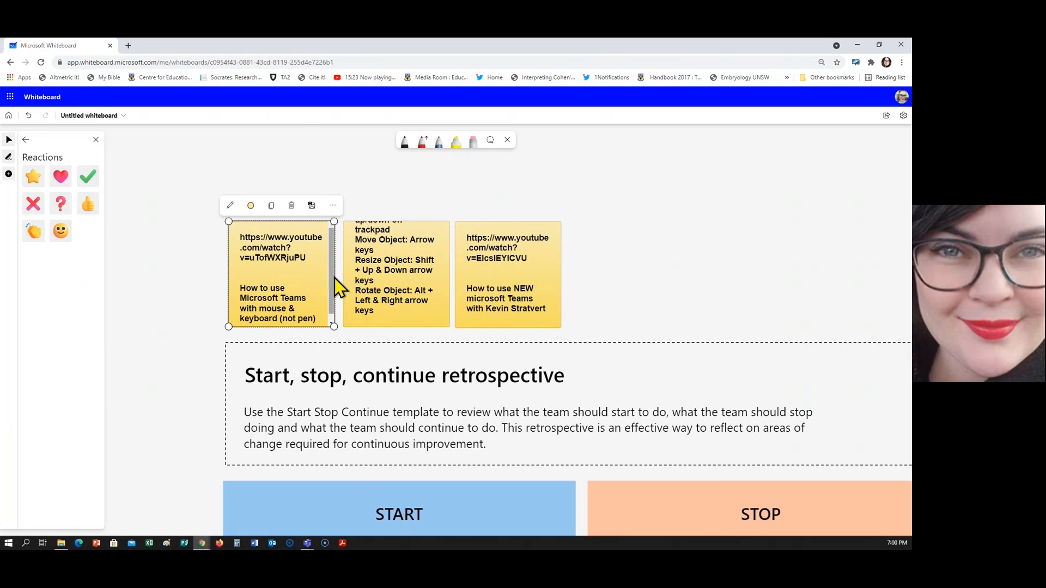
scroll(335, 278, "down", 1)
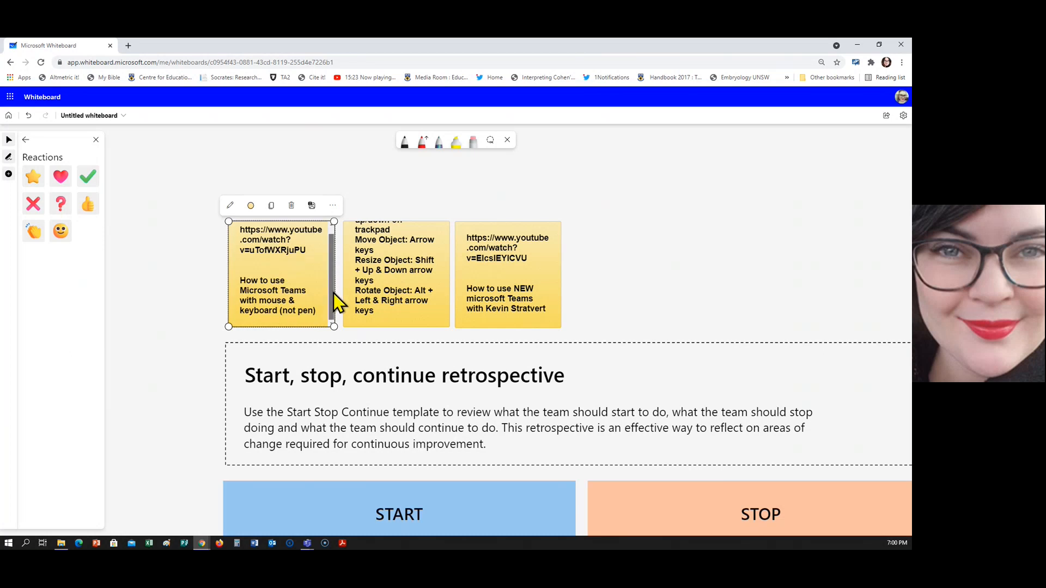
Leave the reactions and browse the Learning category of templates through to Start, stop, continue.
left_click(97, 140)
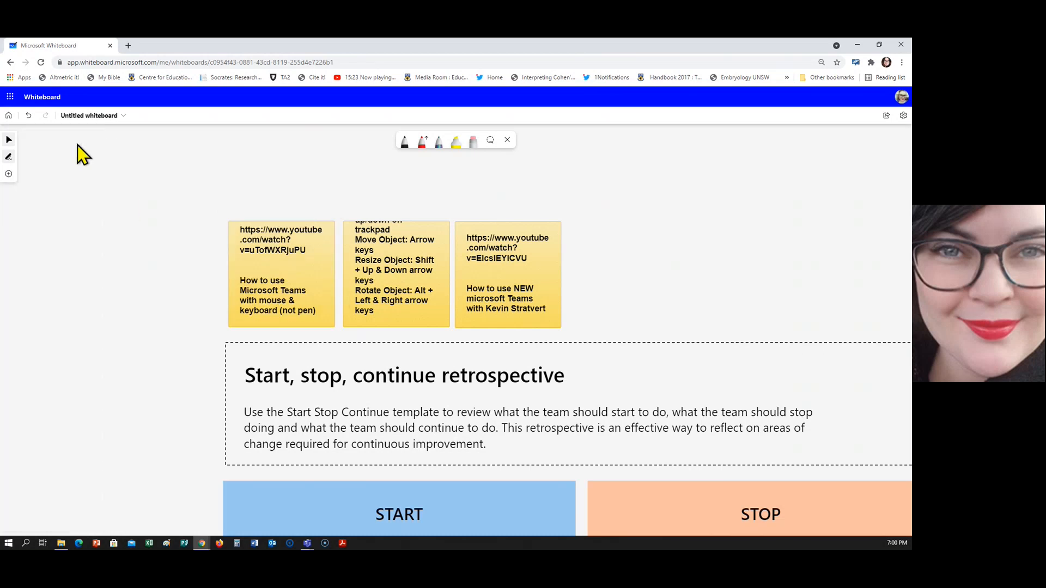
left_click(9, 173)
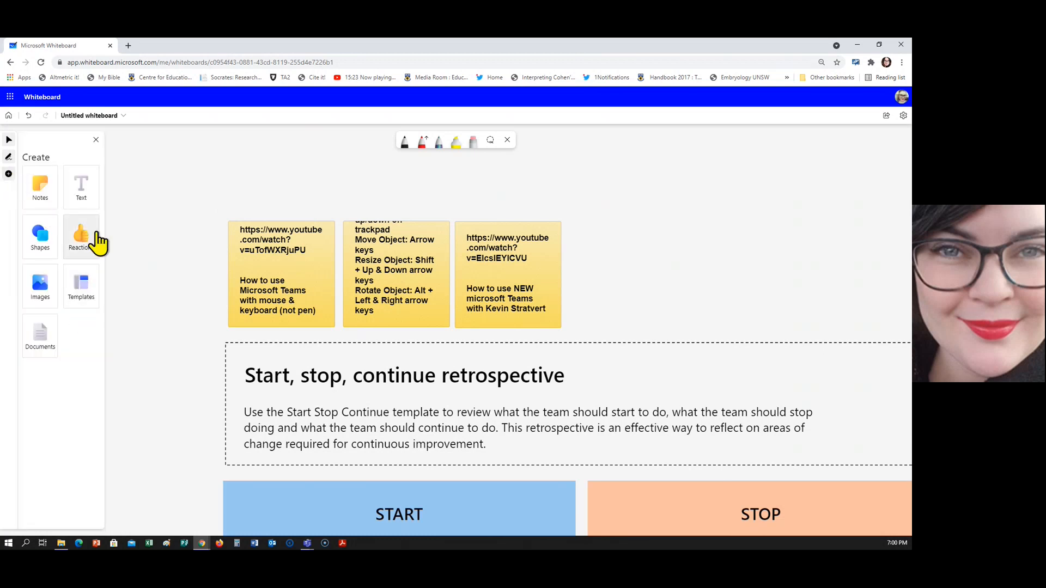
left_click(81, 297)
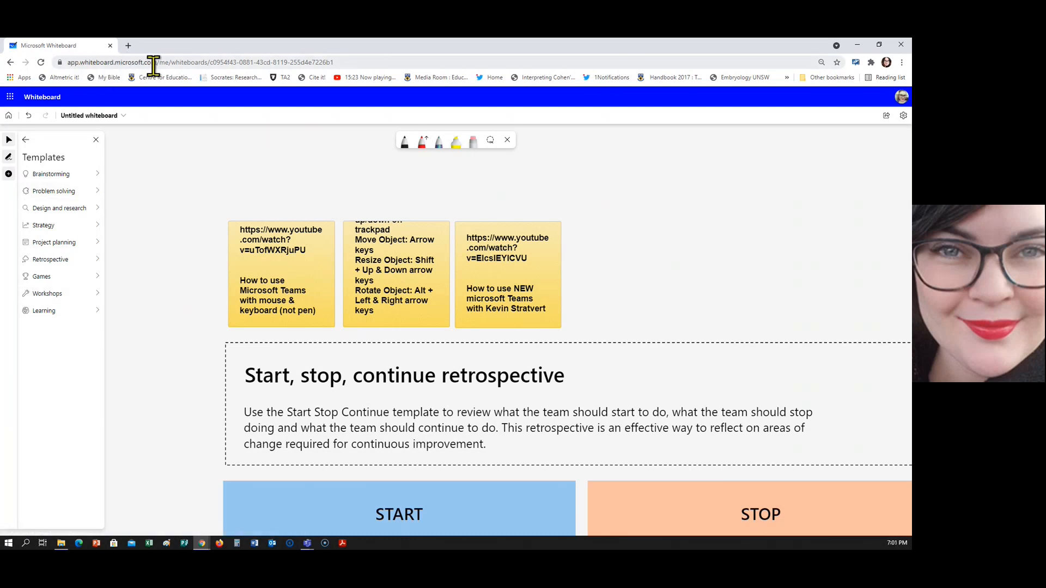
left_click(44, 310)
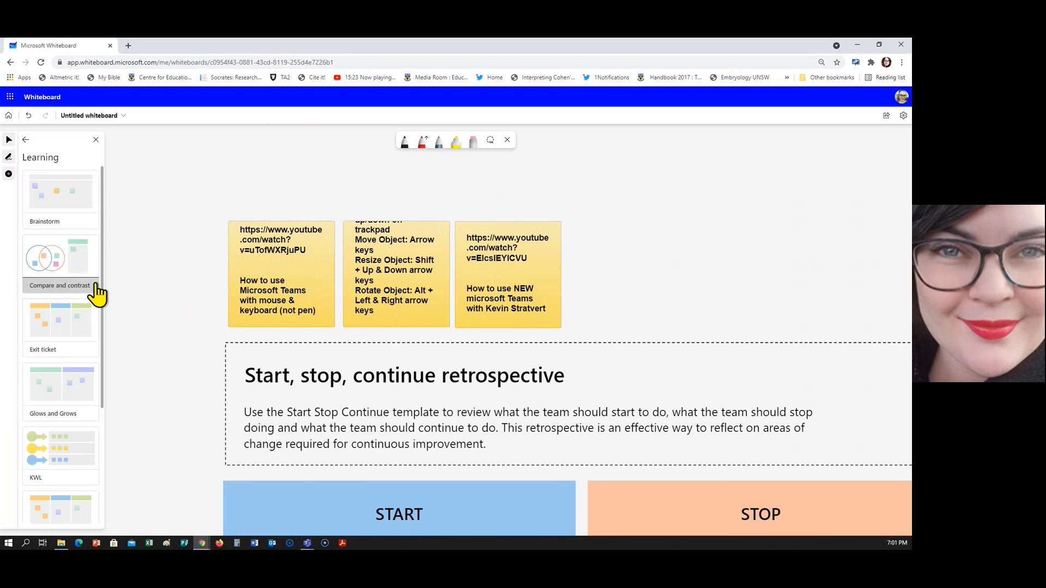
scroll(98, 338, "down", 3)
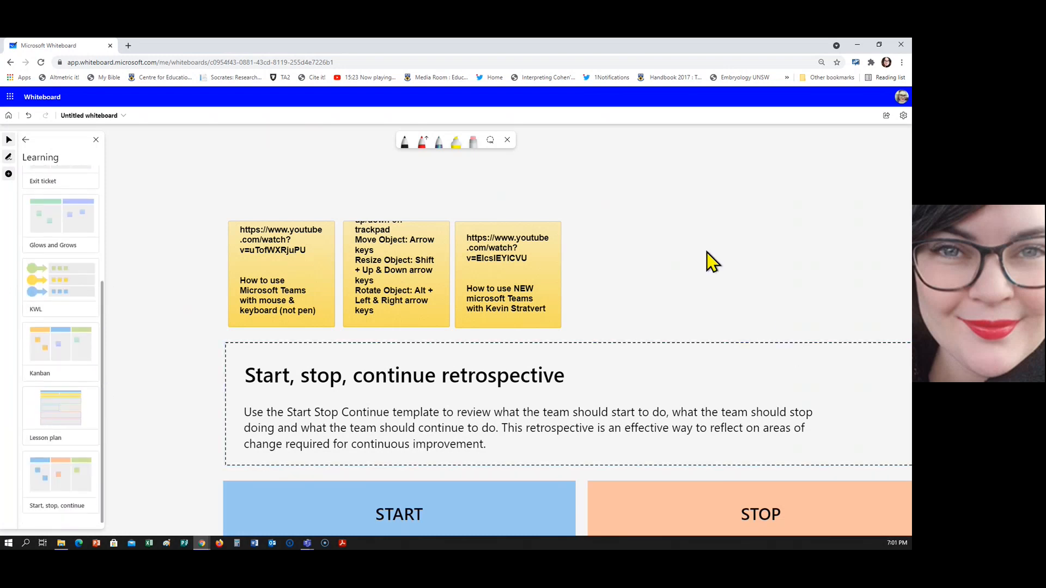
left_click_drag(705, 266, 689, 255)
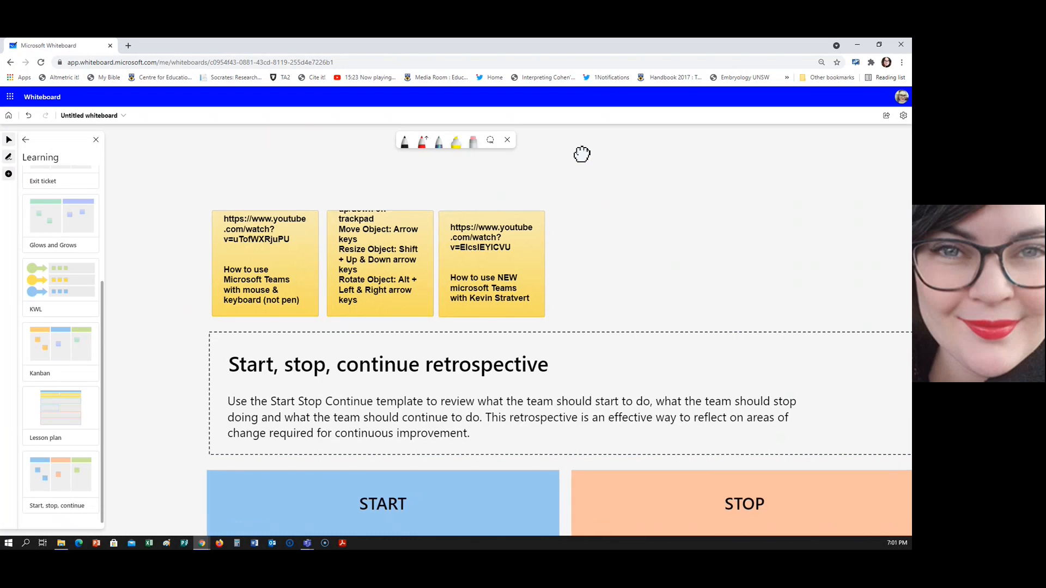
left_click_drag(582, 154, 574, 140)
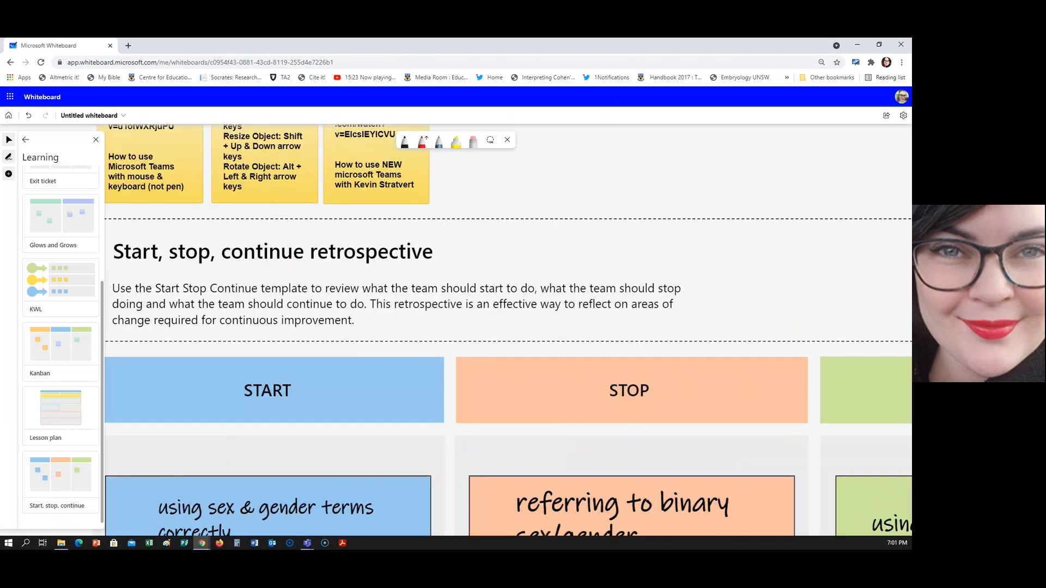
key("alt+Tab")
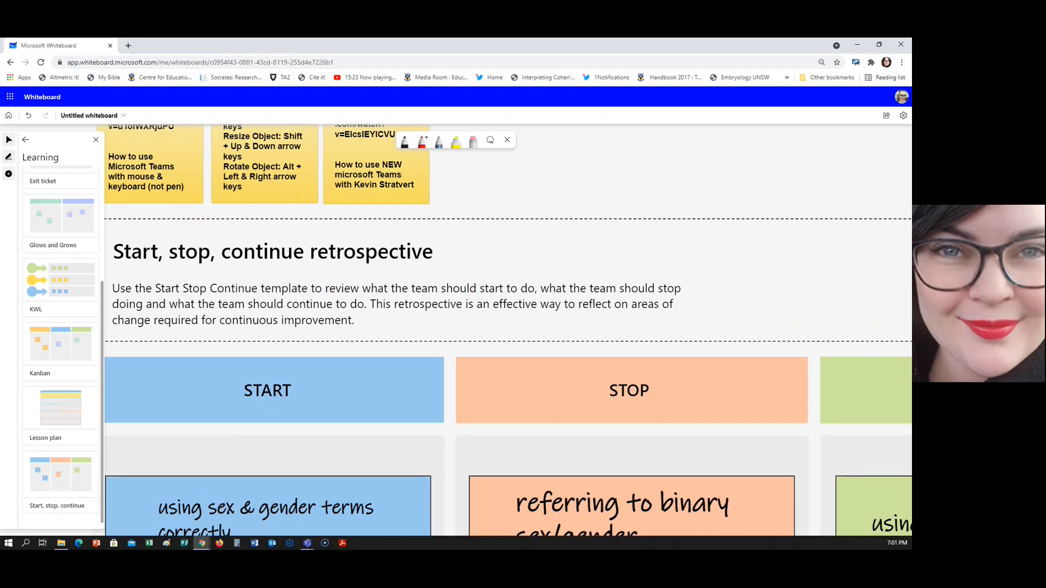